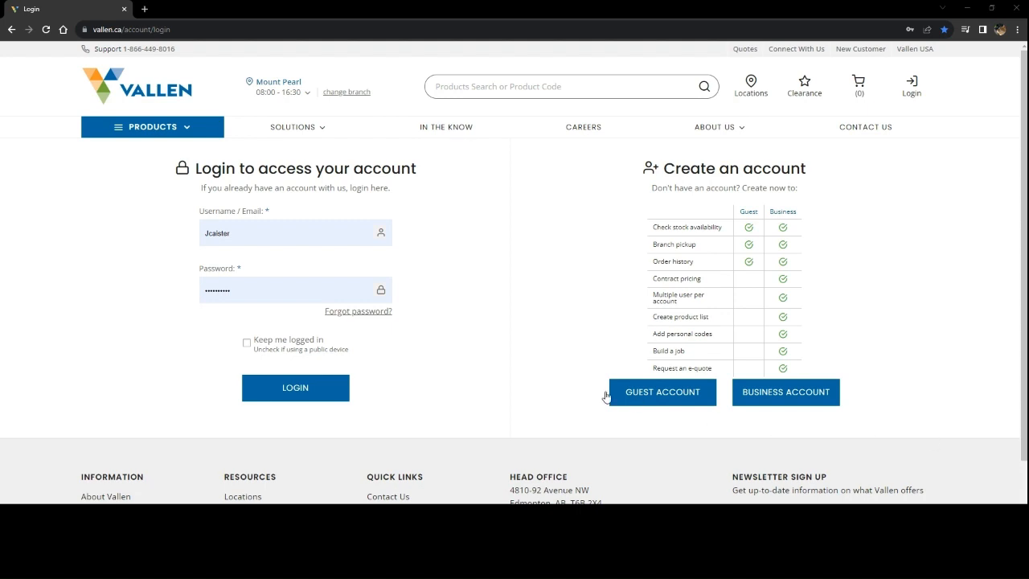
# - Submit a Forgot Password request using the saved account email from the autofill list
pyautogui.click(376, 313)
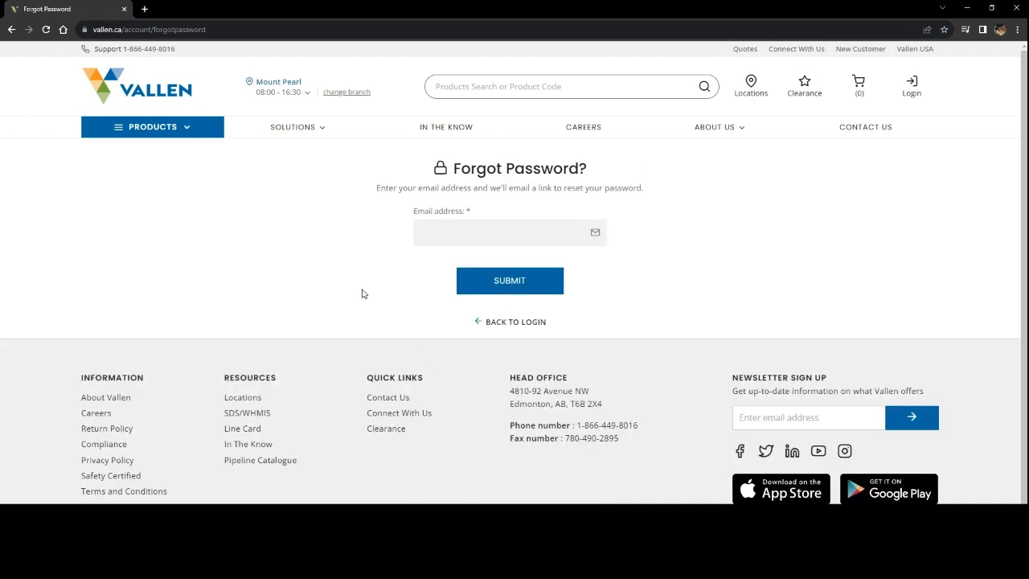
pyautogui.click(548, 229)
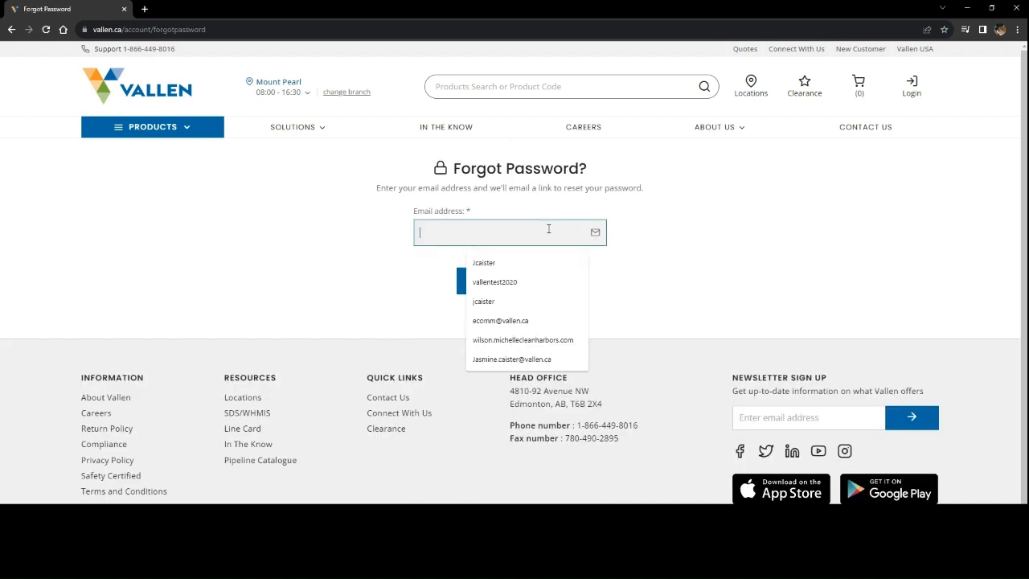
pyautogui.click(498, 359)
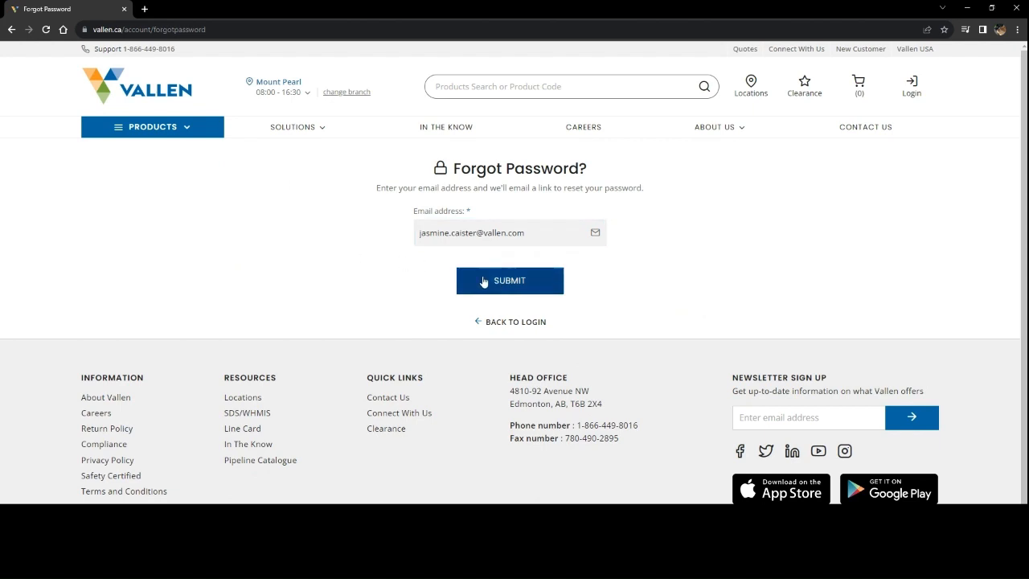
pyautogui.click(548, 280)
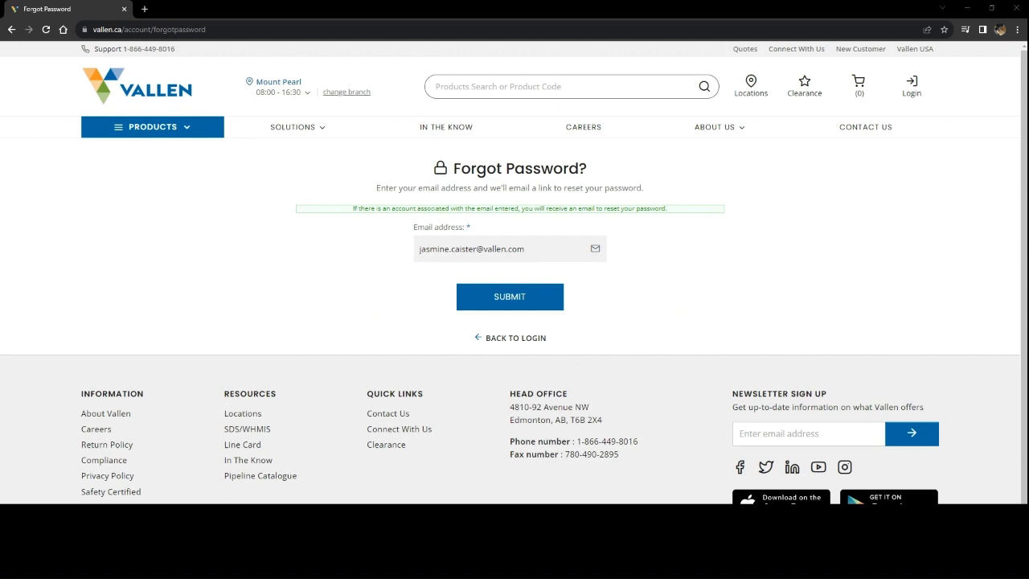
# - Follow the Outlook reset email's link and paste the new password into both password fields
pyautogui.moveTo(742, 113); pyautogui.dragTo(444, 91)
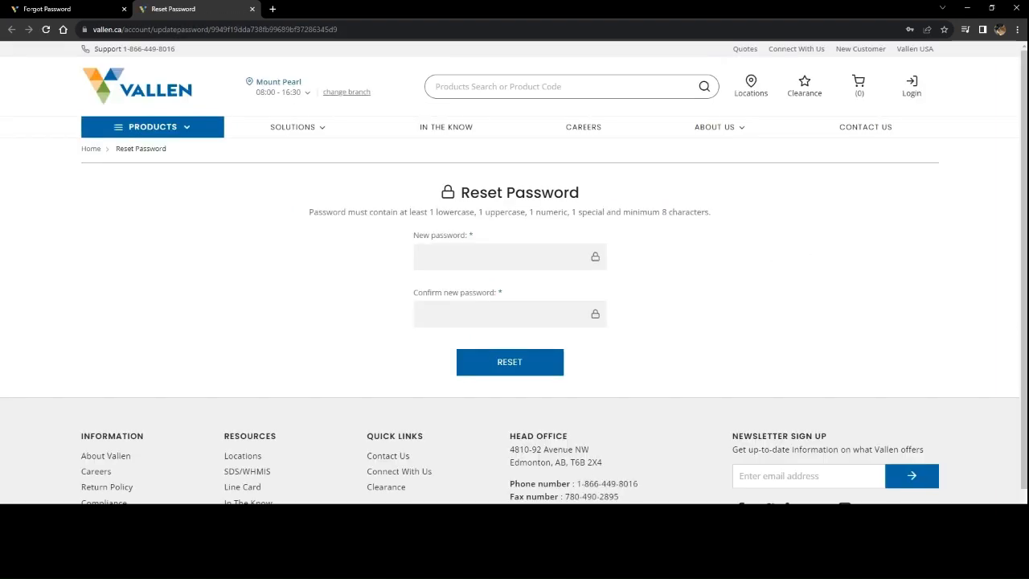
pyautogui.click(490, 257)
pyautogui.hotkey('ctrl', 'v')
pyautogui.click(460, 317)
pyautogui.hotkey('ctrl', 'v')
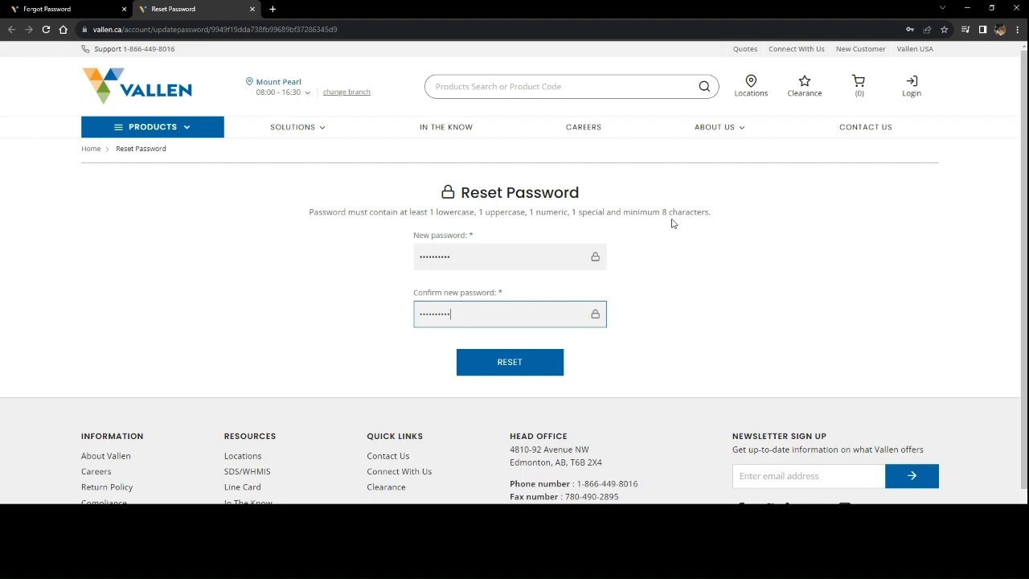
# - Reset the password, then log in with the username and the new password
pyautogui.click(541, 364)
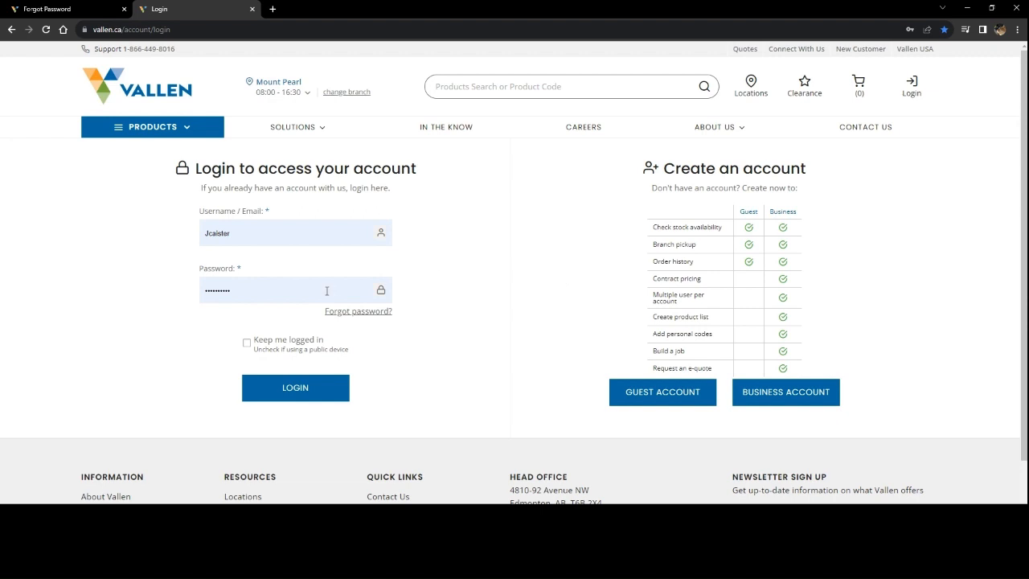
pyautogui.moveTo(242, 290); pyautogui.dragTo(148, 293)
pyautogui.press('Right')
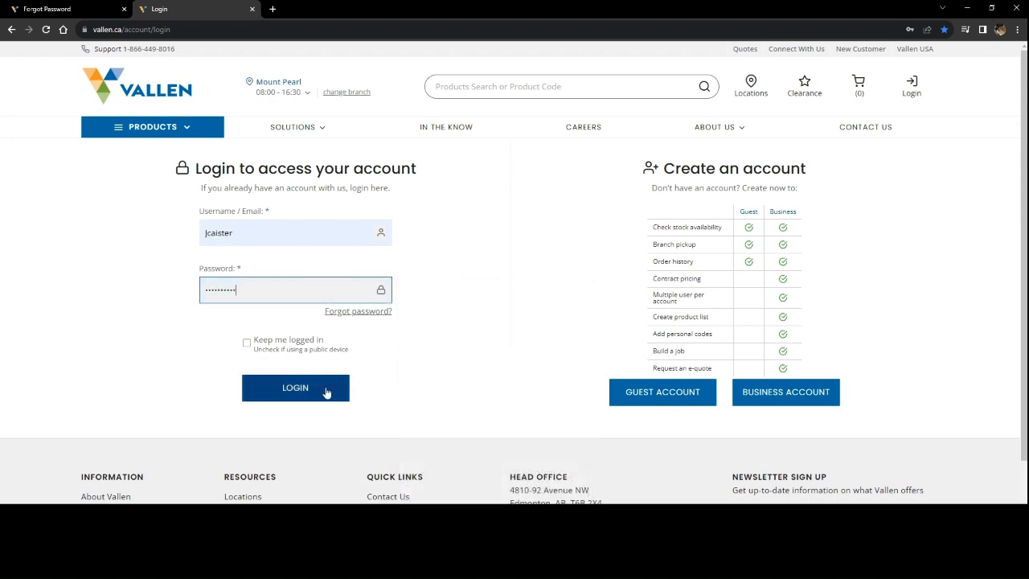
pyautogui.click(326, 392)
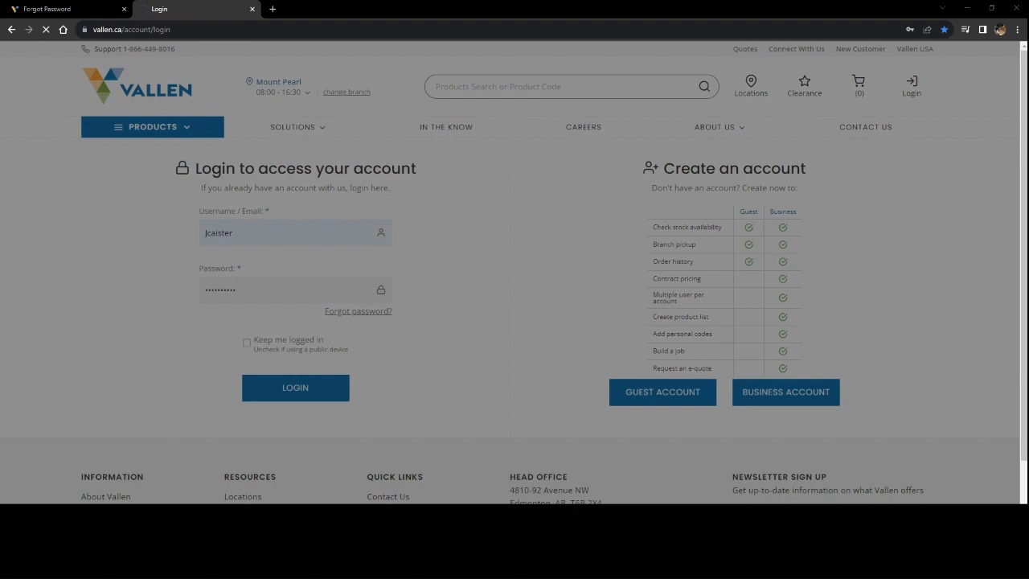